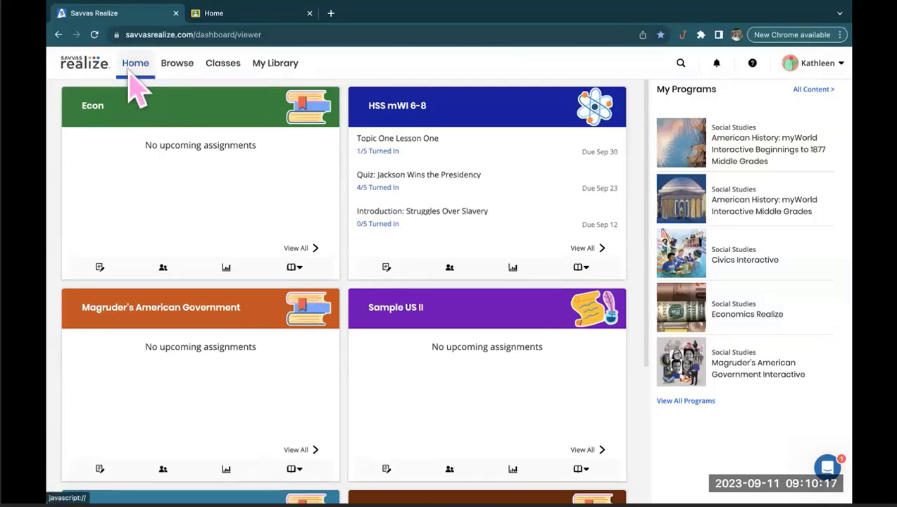
click(225, 69)
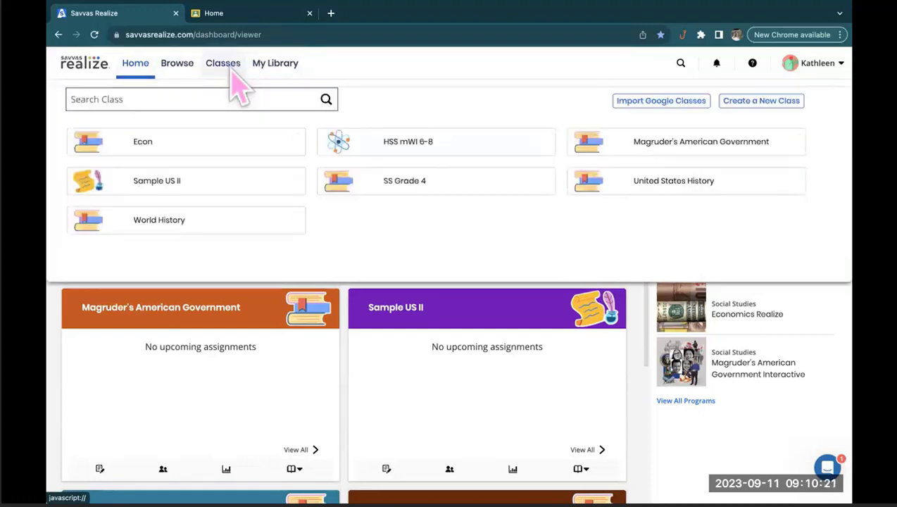
click(226, 67)
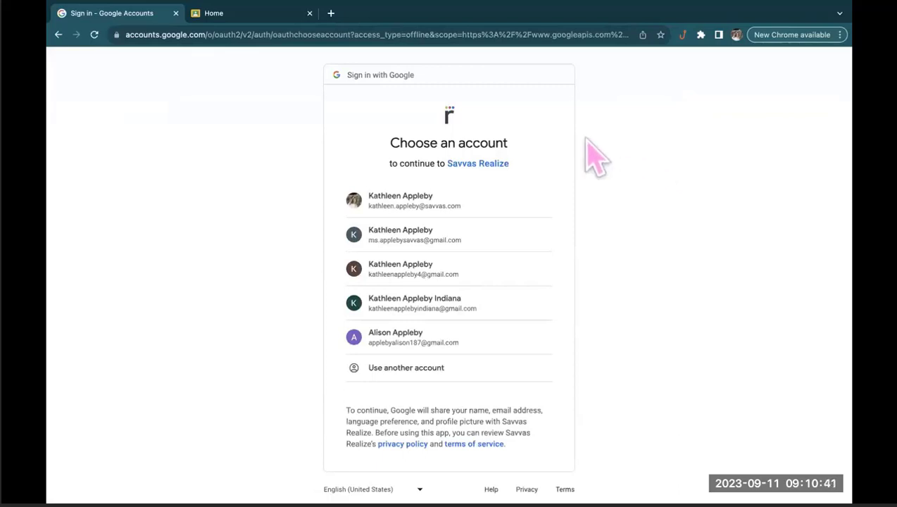
- Sign in with the teacher's Google account and scroll through the Savvas Realize consent screen
click(514, 304)
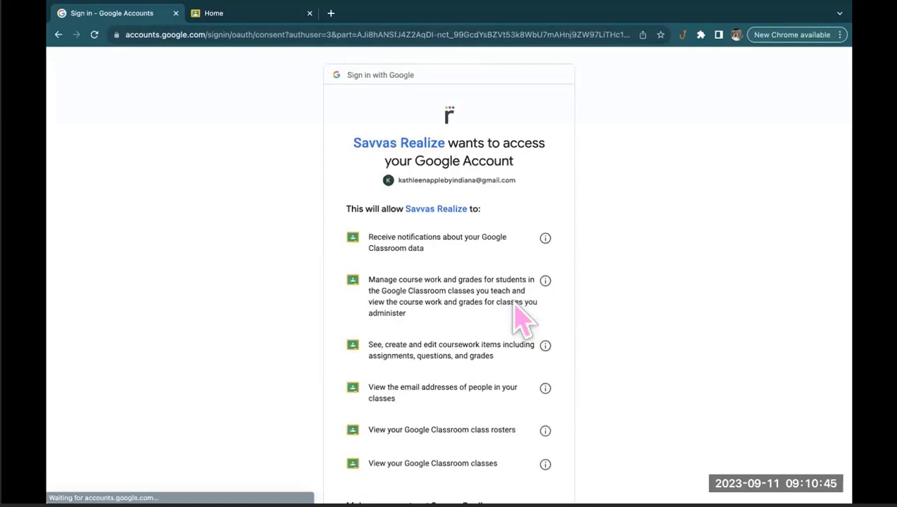
scroll(482, 281, down, 1)
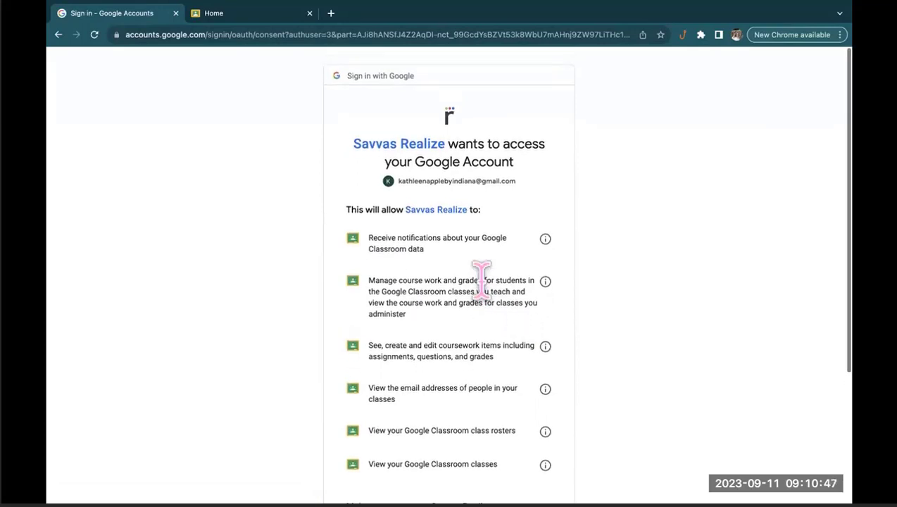
scroll(482, 280, down, 2)
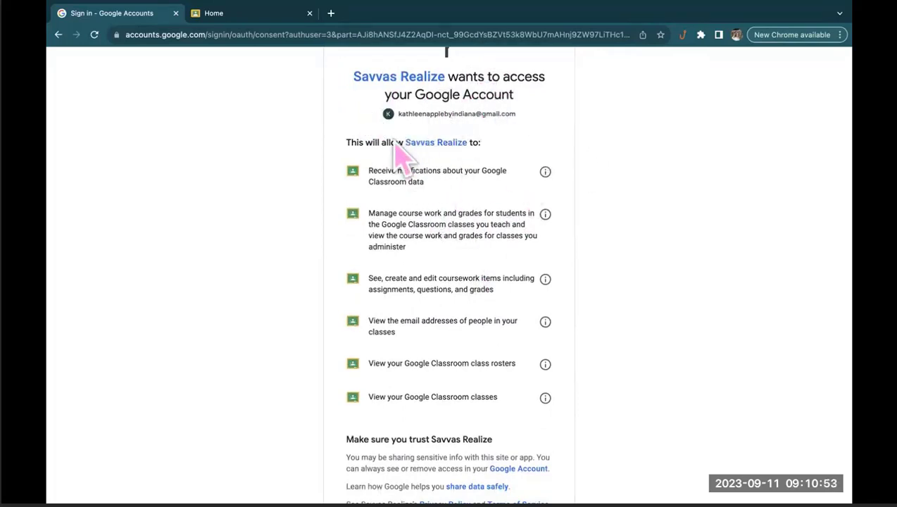
scroll(464, 269, down, 4)
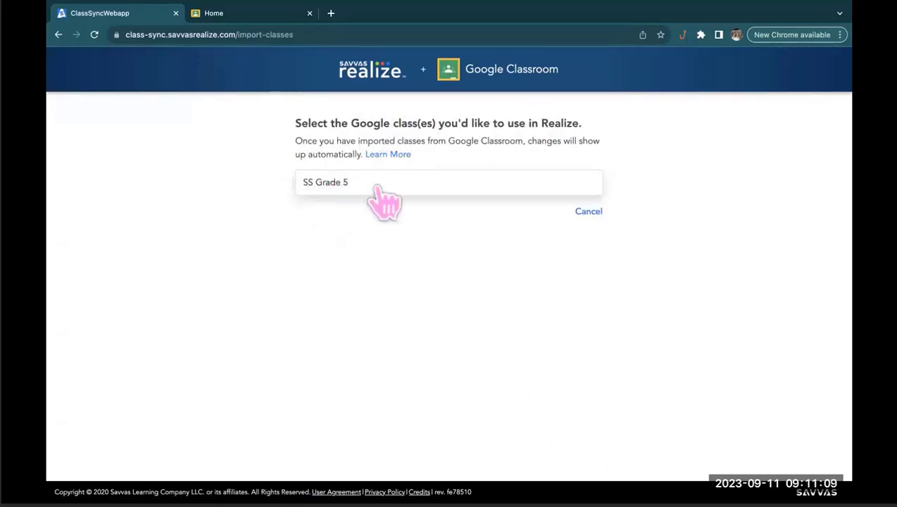
- Select SS Grade 5 for import and attach myWorld Interactive Grade 5 Growth of Our Nation
click(385, 202)
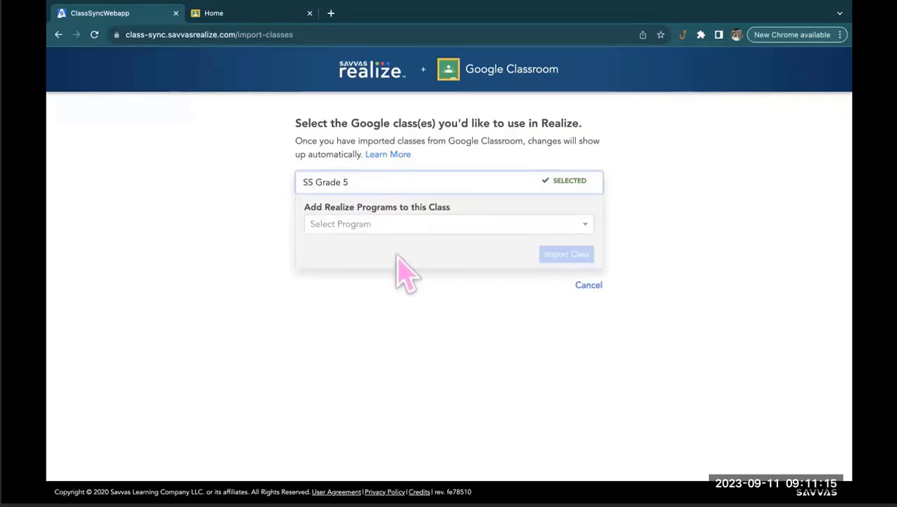
click(583, 224)
scroll(536, 314, down, 1)
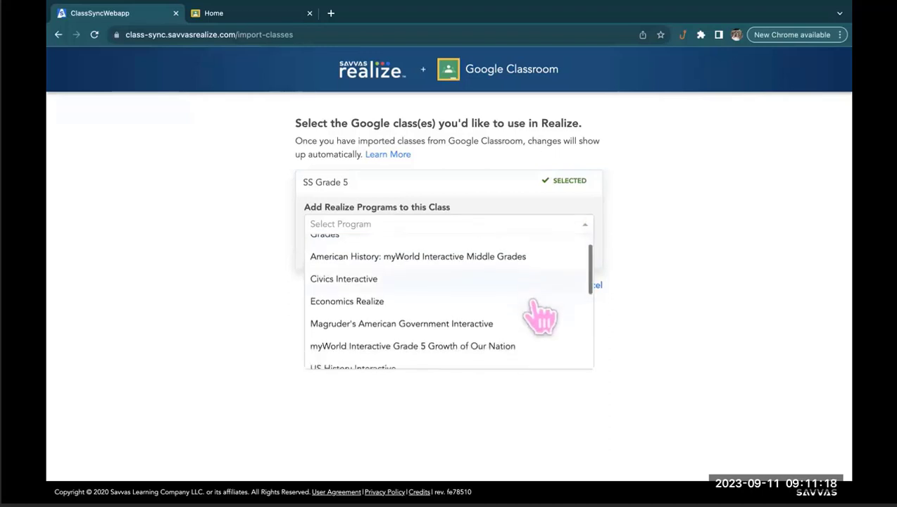
click(524, 345)
click(715, 311)
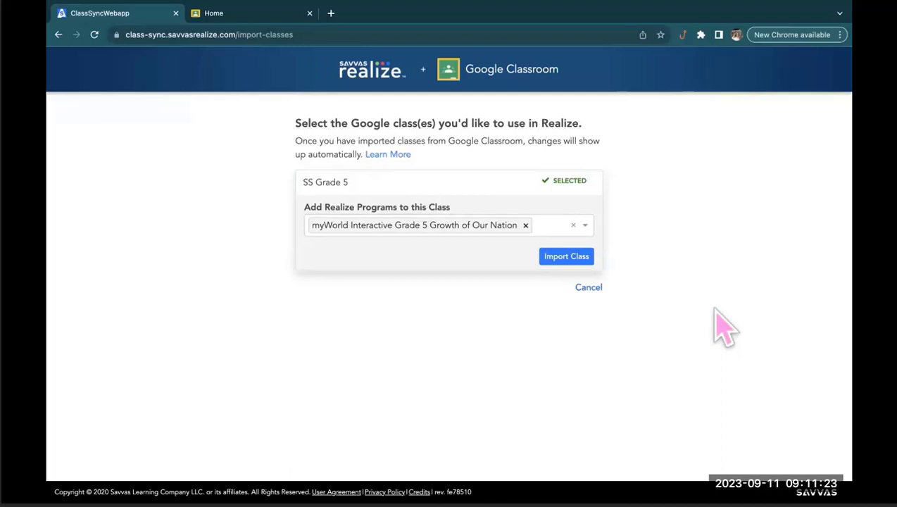
- Add Civics Interactive as a second program for the class
click(585, 225)
scroll(538, 318, down, 1)
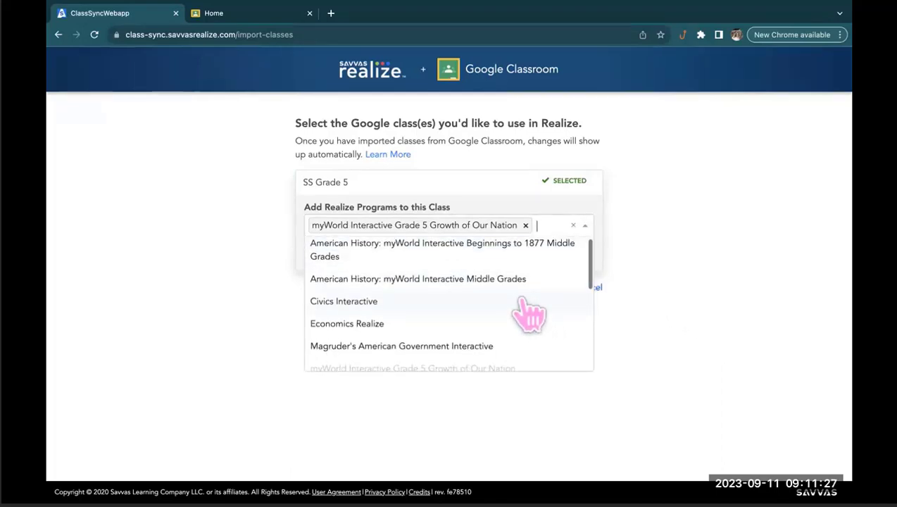
click(522, 300)
click(707, 239)
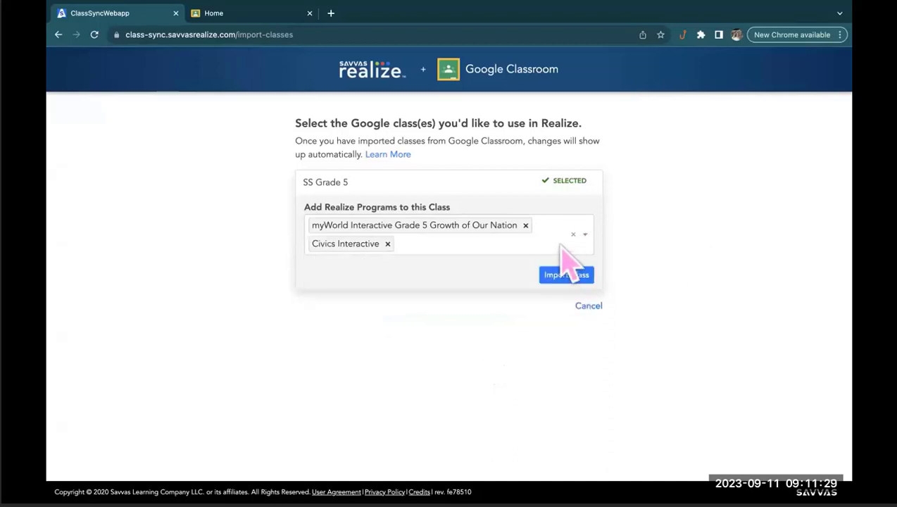
- Add Economics Realize, then import SS Grade 5 with its three programs
click(585, 236)
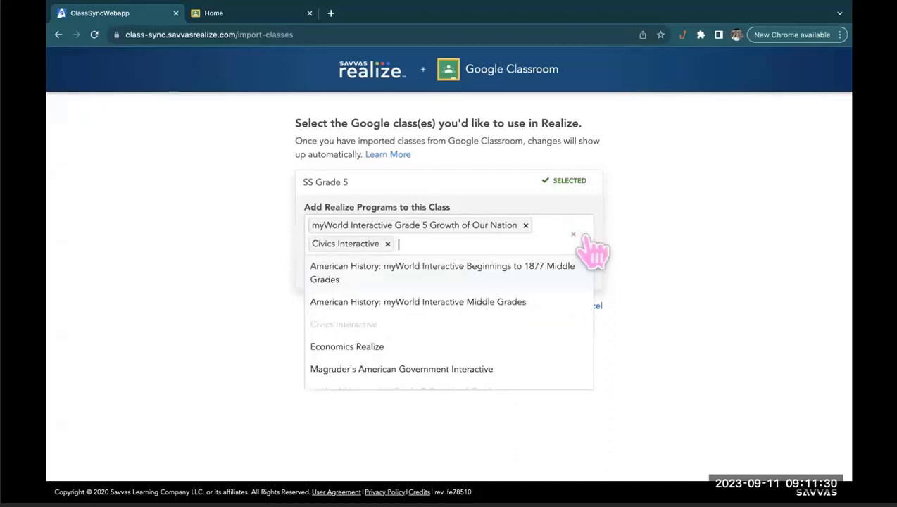
click(473, 344)
click(150, 320)
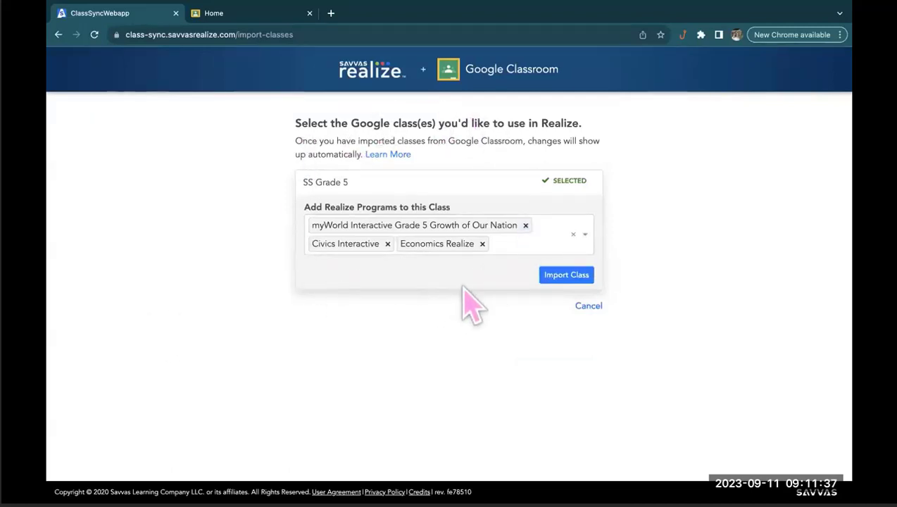
click(558, 278)
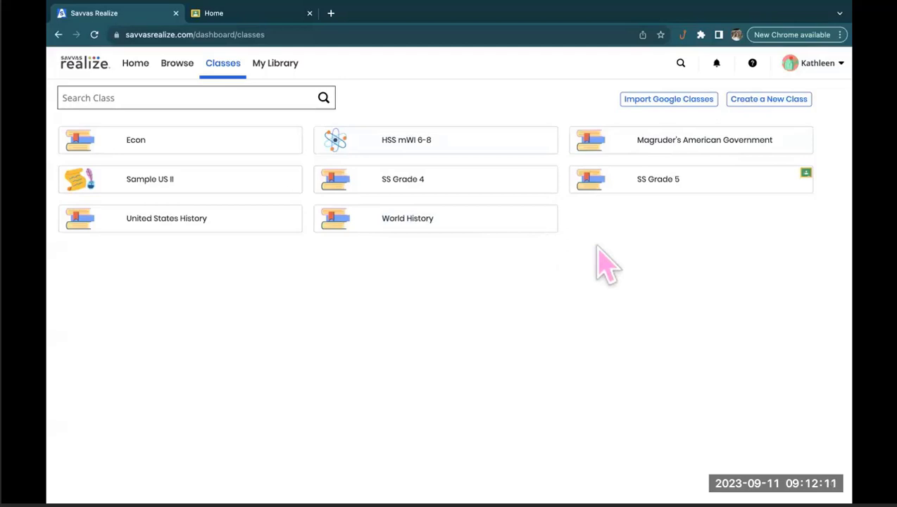
- Open the SS Grade 5 class and review its three attached programs in the sidebar
click(669, 185)
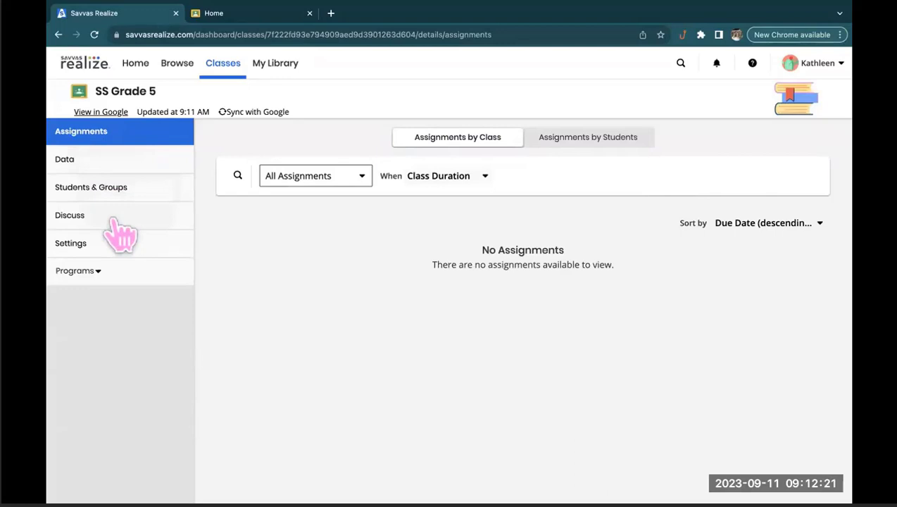
click(104, 276)
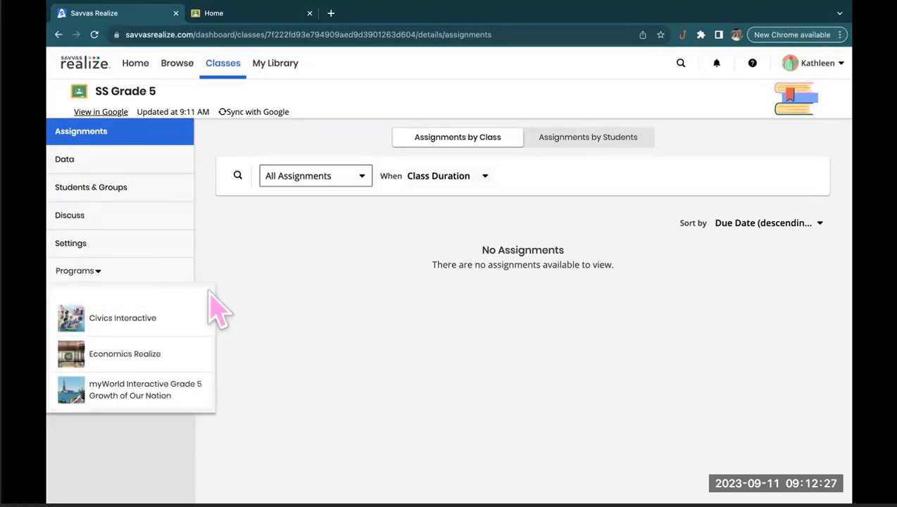
click(269, 283)
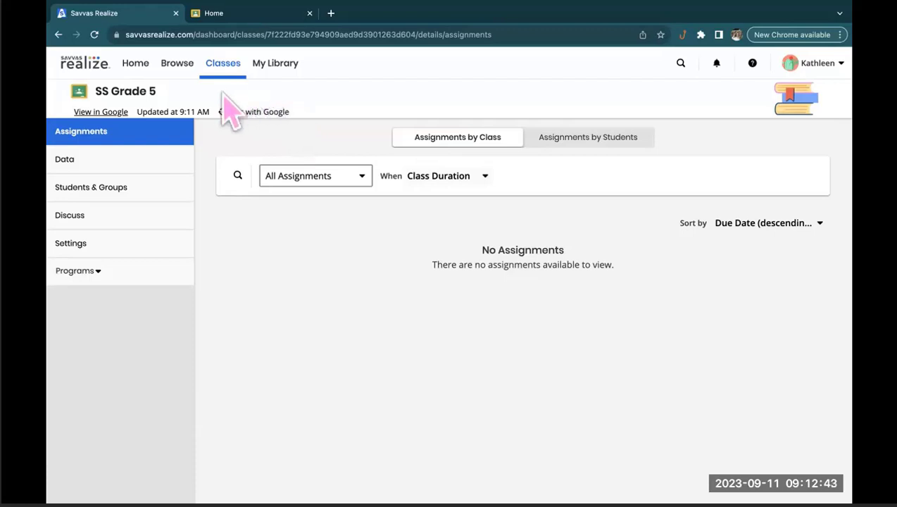
- Sync SS Grade 5 with Google Classroom, then go back to the Home dashboard
click(236, 125)
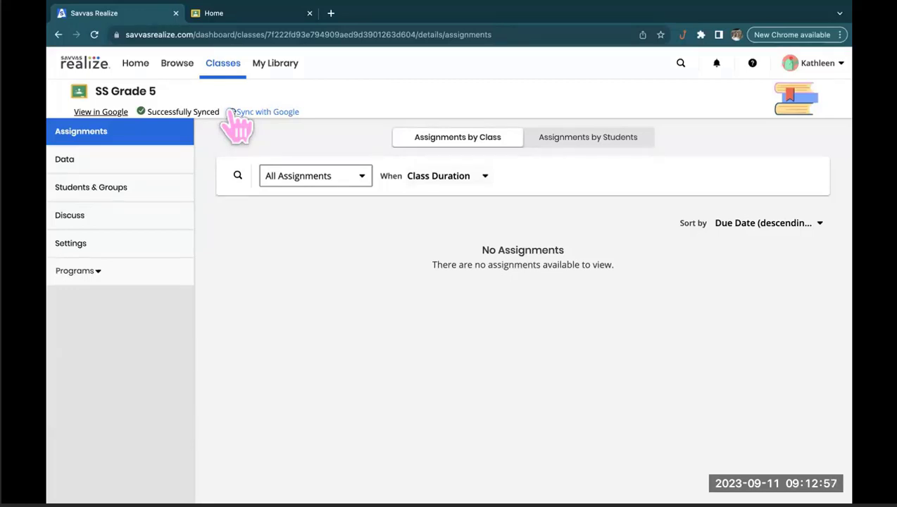
click(136, 63)
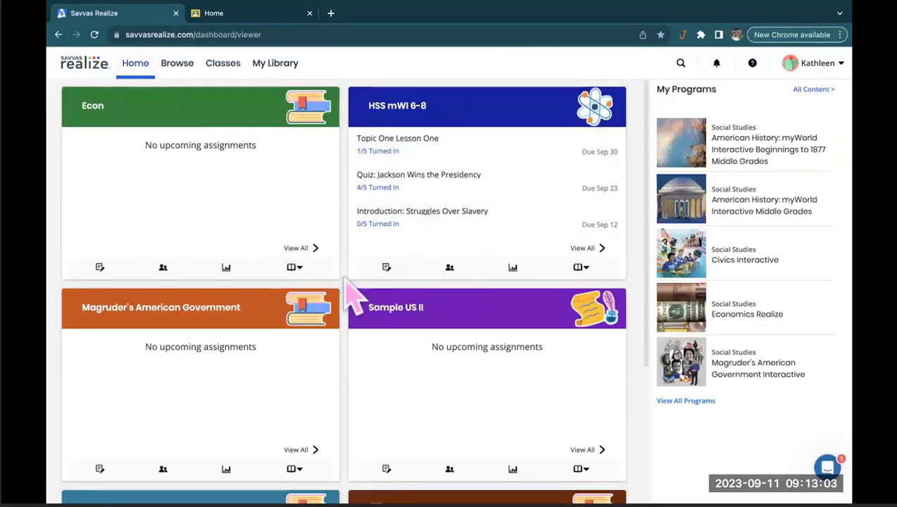
- Scroll down to the new SS Grade 5 dashboard card, then show all programs
scroll(354, 320, down, 3)
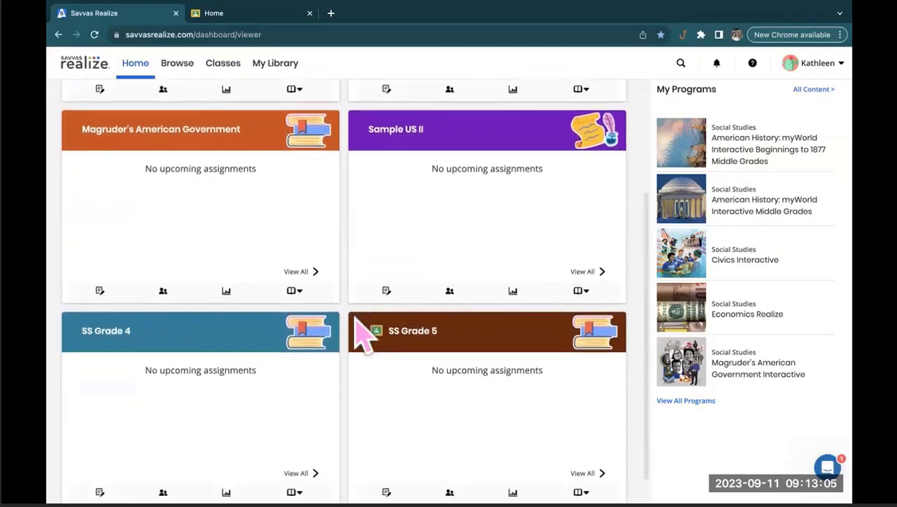
scroll(360, 331, down, 2)
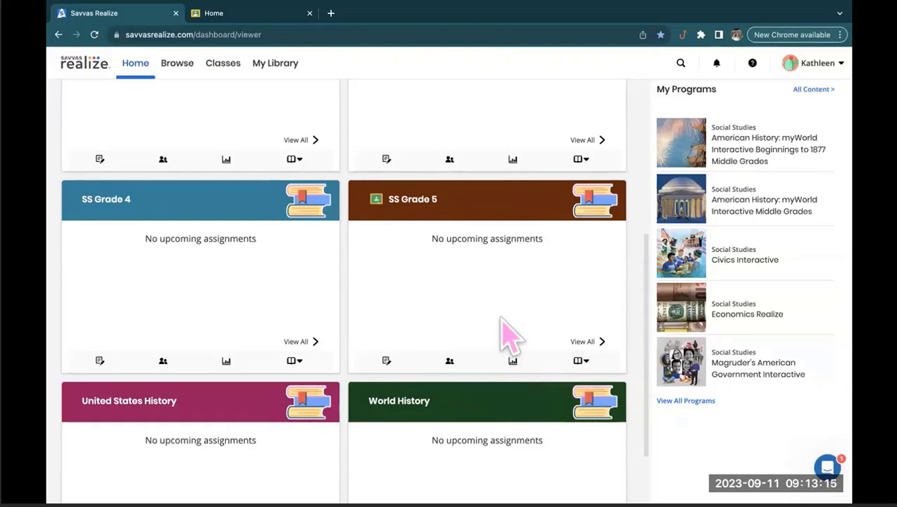
scroll(507, 335, down, 1)
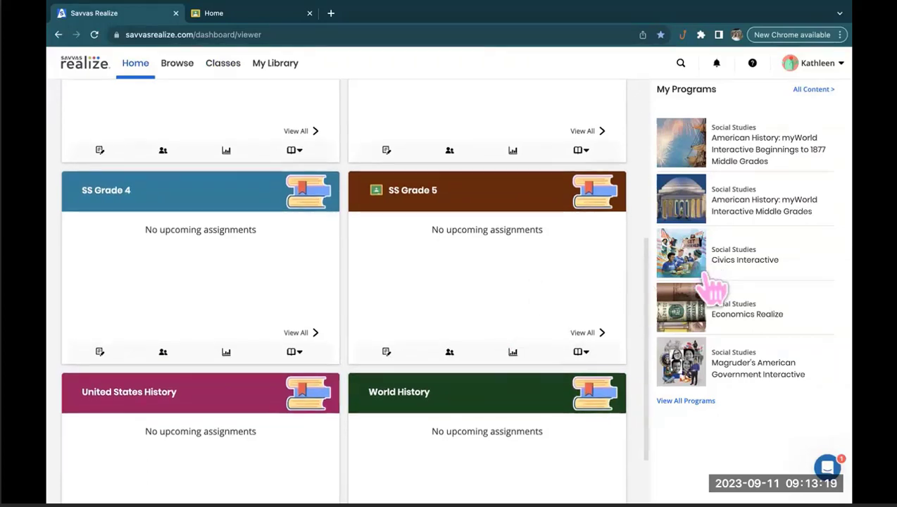
click(700, 403)
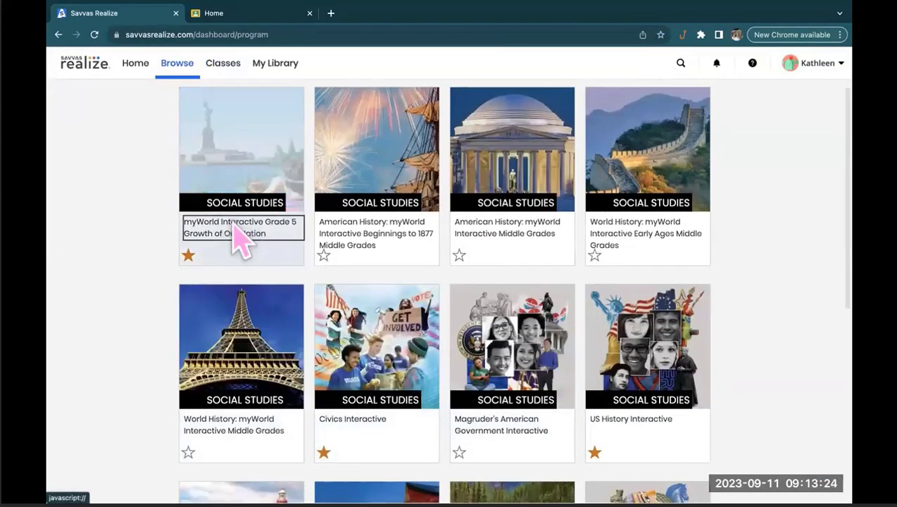
- Open Grade 5 Growth of Our Nation, Chapter 9: Civil War and Reconstruction, Lesson 1: Struggles Over Slavery
click(240, 237)
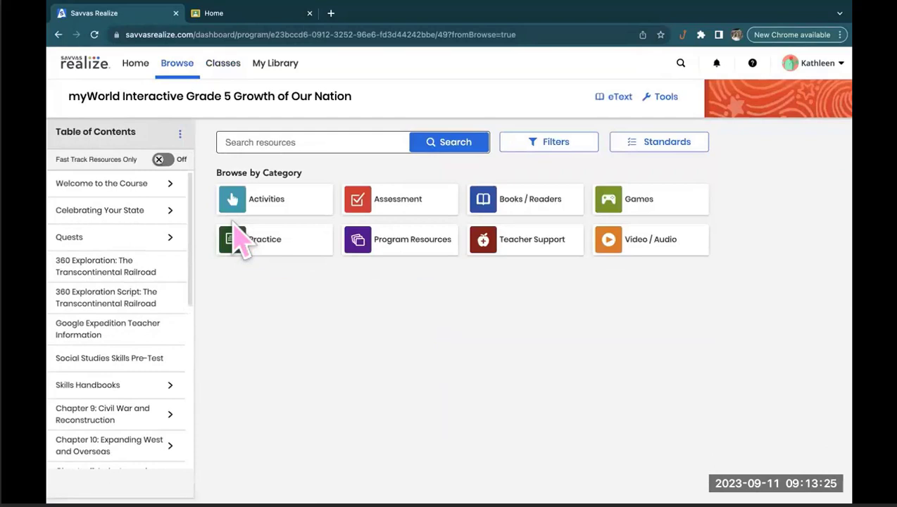
scroll(85, 384, down, 4)
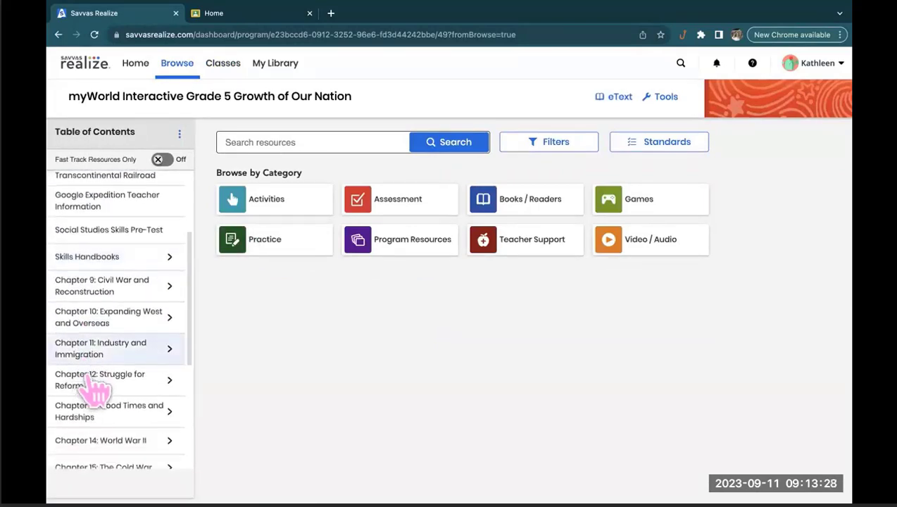
click(134, 301)
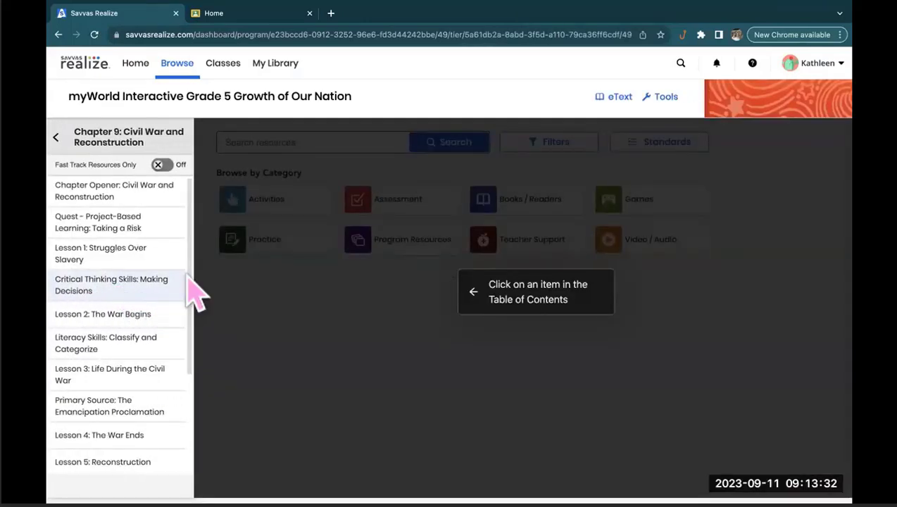
click(144, 259)
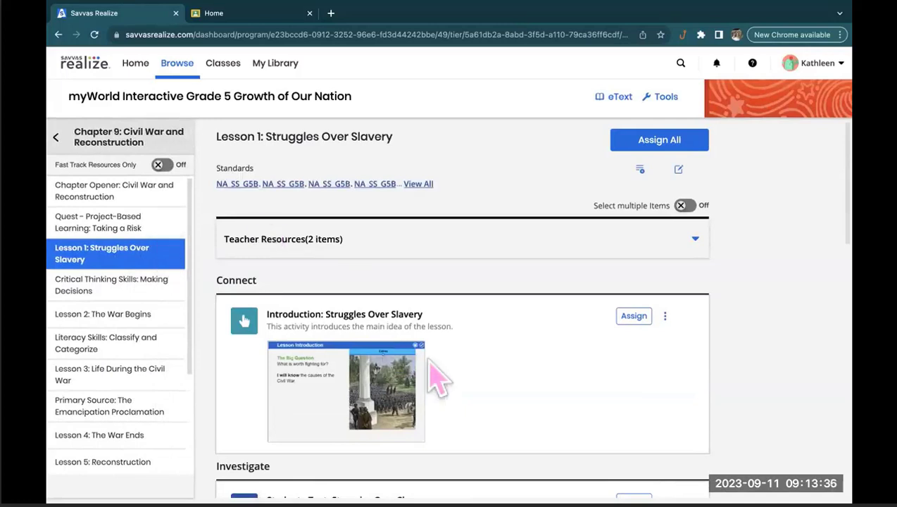
scroll(464, 350, down, 2)
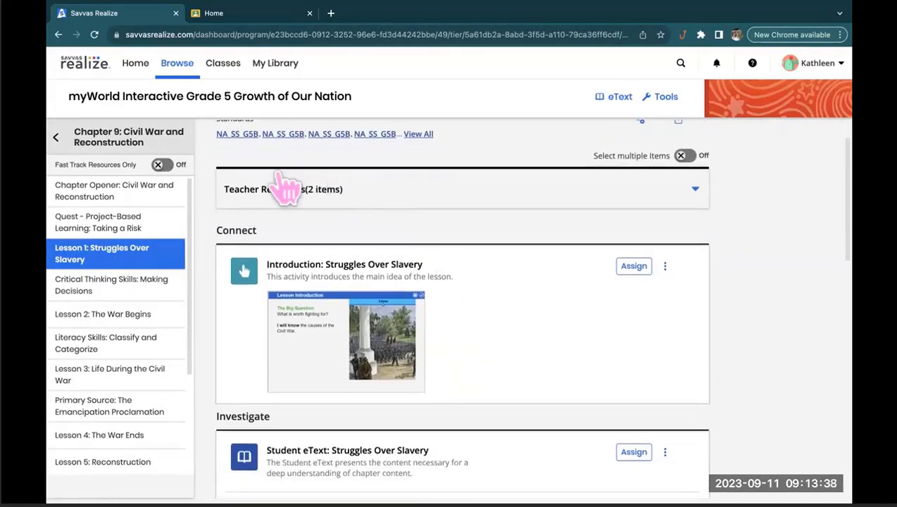
- Start assigning the Introduction activity with start date Sep 11 and due date Sep 12
click(633, 271)
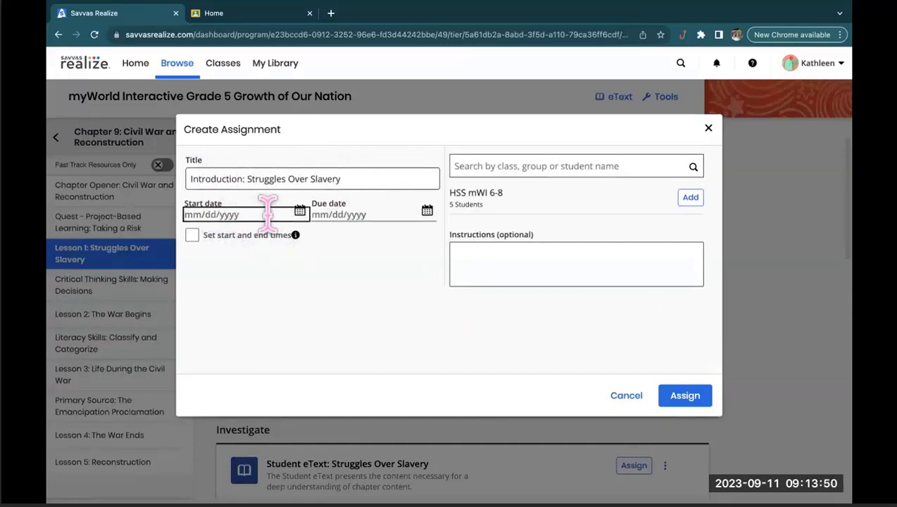
click(299, 211)
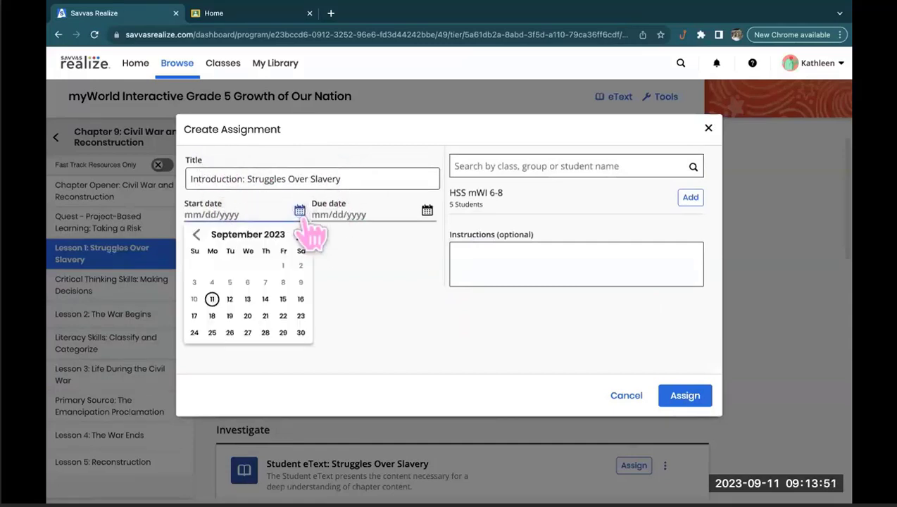
click(212, 299)
click(426, 212)
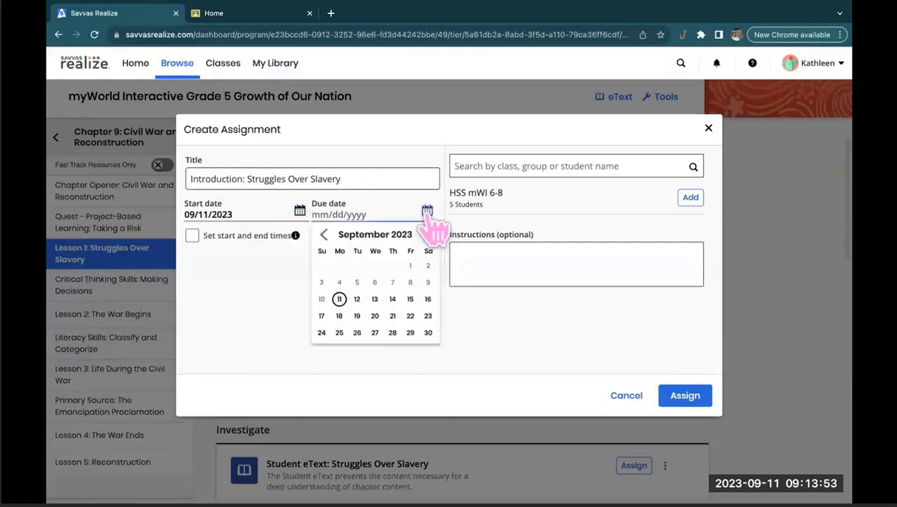
click(357, 299)
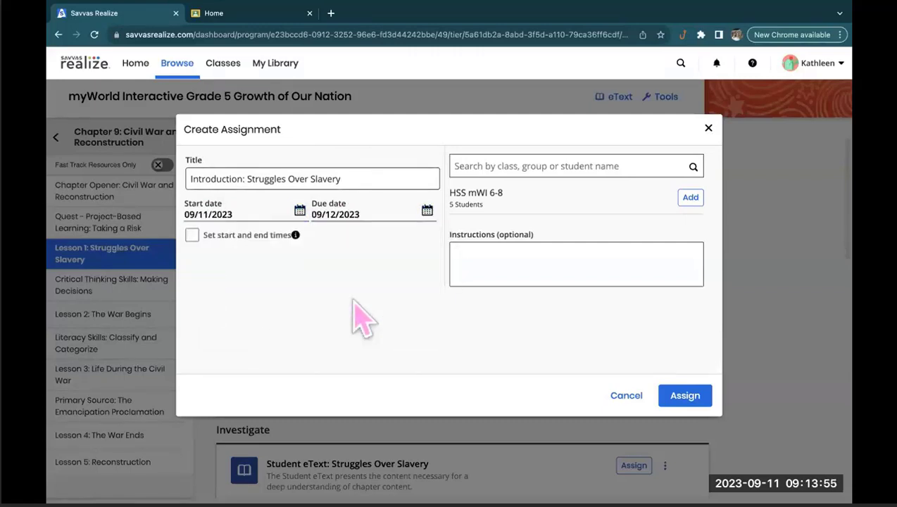
- Add class HSS mWI 6-8 as the assignee and create the assignment
click(553, 166)
text(ss)
key(BackSpace)
key(BackSpace)
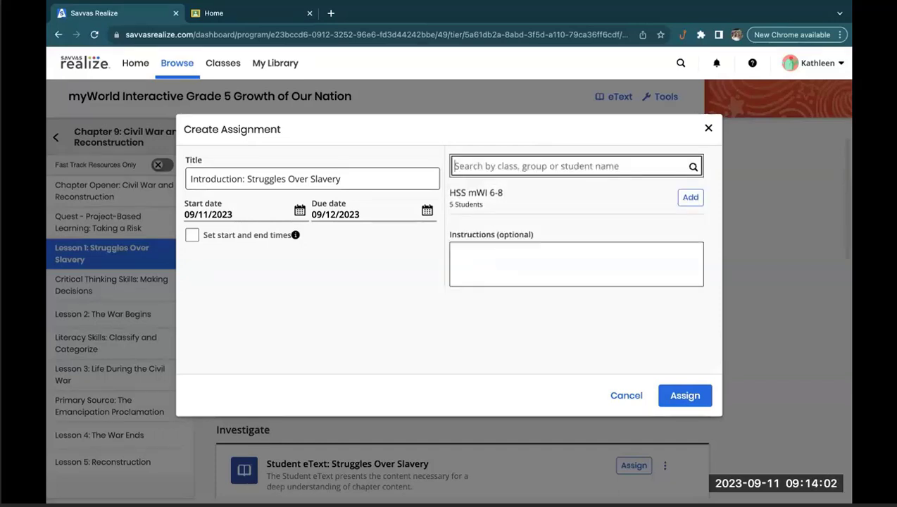
text(soc)
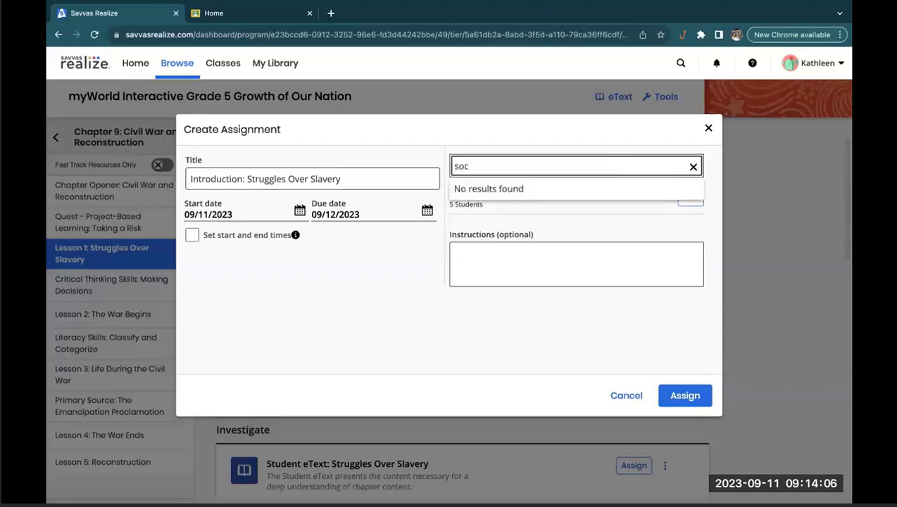
key(BackSpace)
key(BackSpace)
key(Return)
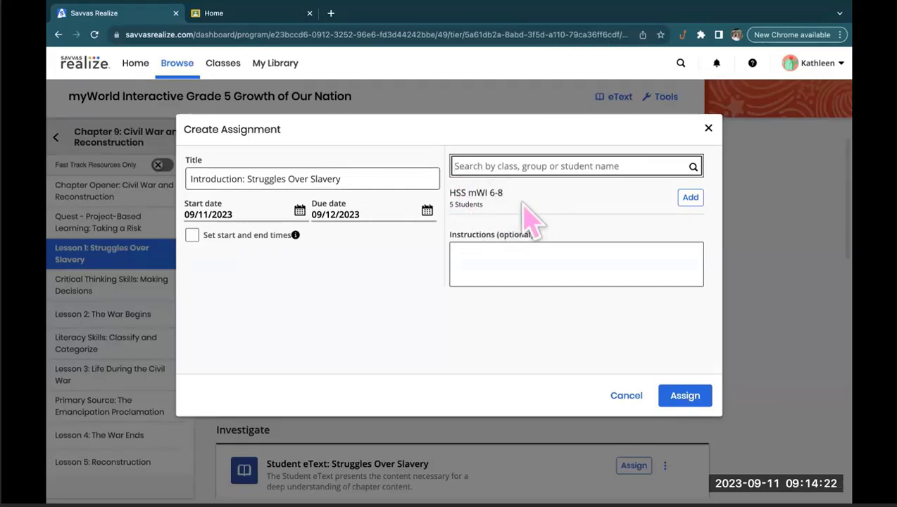
click(690, 197)
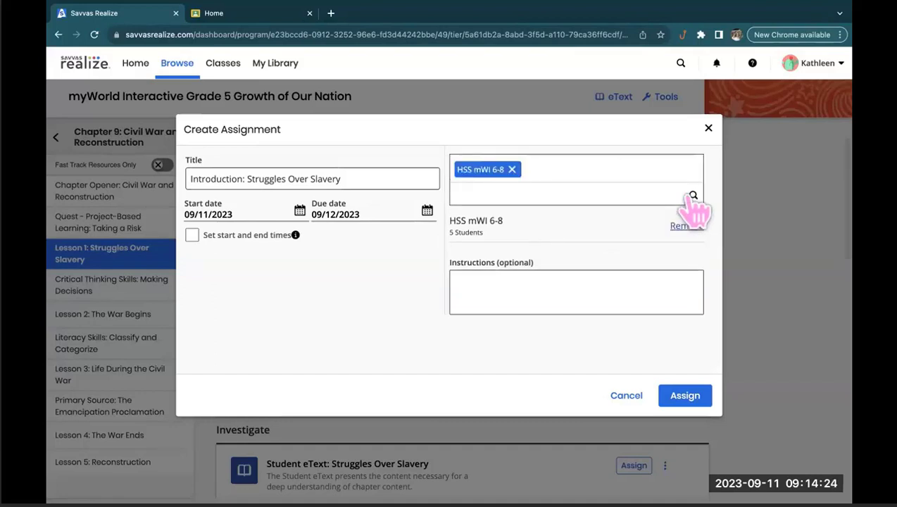
click(586, 296)
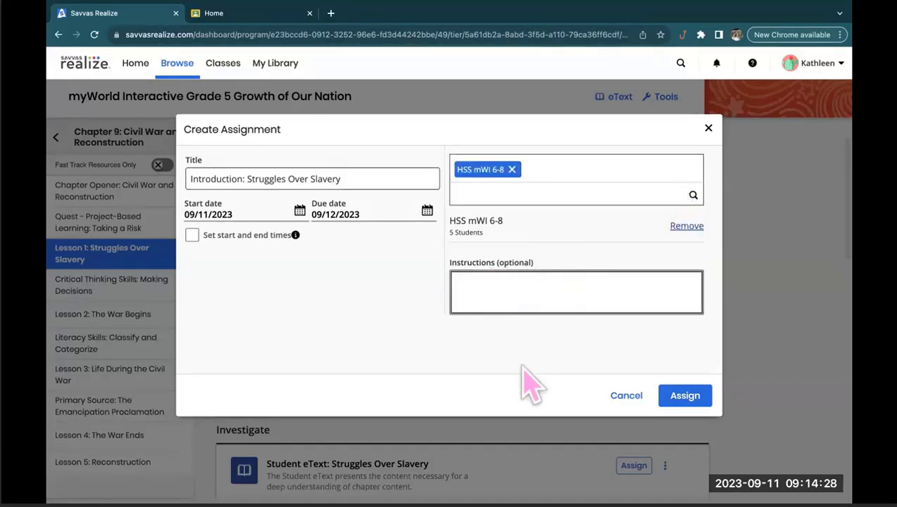
click(690, 407)
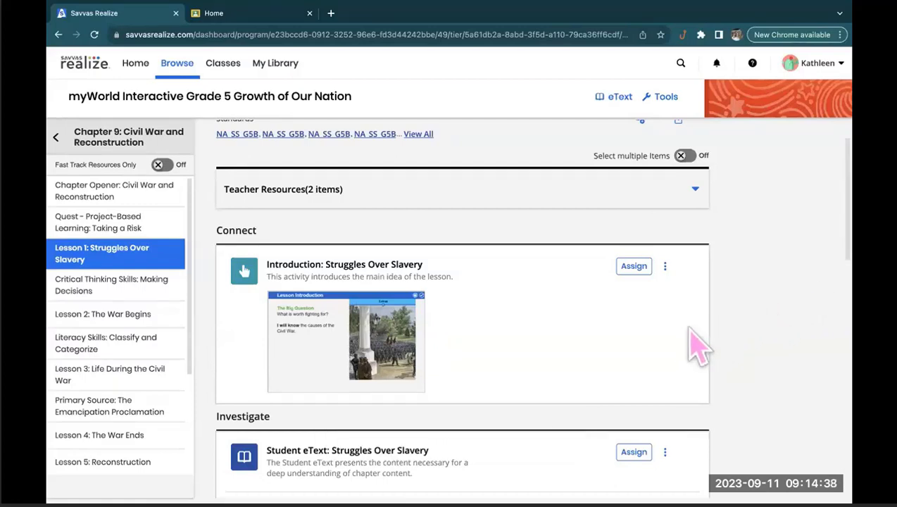
- Turn on multi-select and tick Introduction, Quest Connection, Student eText and Lesson Review
scroll(770, 268, up, 1)
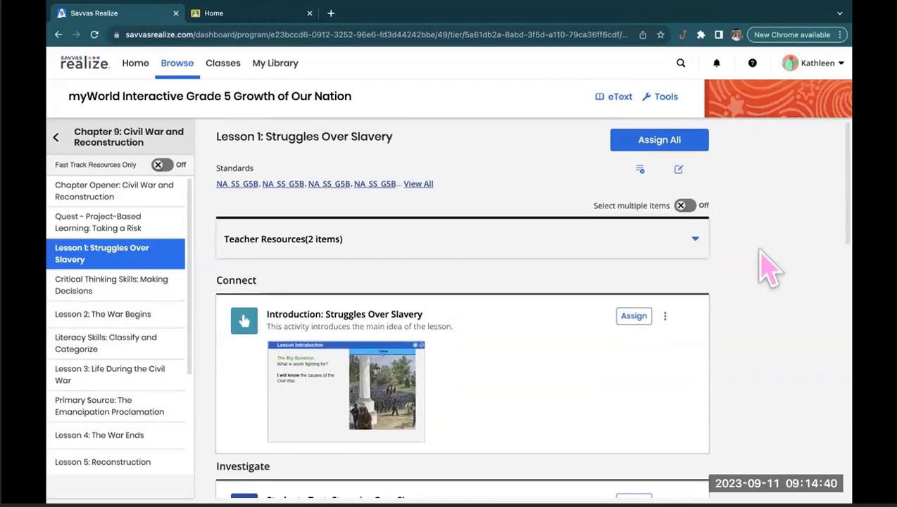
click(693, 208)
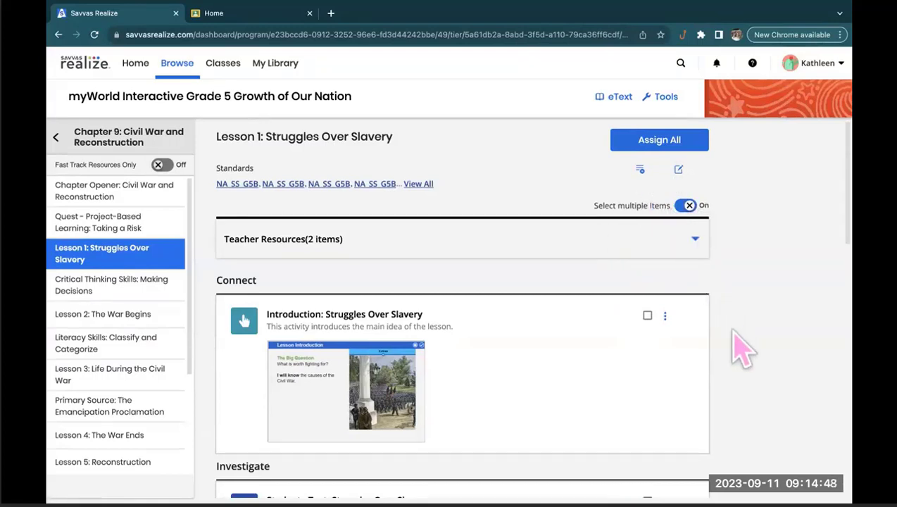
scroll(739, 349, down, 1)
scroll(739, 348, down, 3)
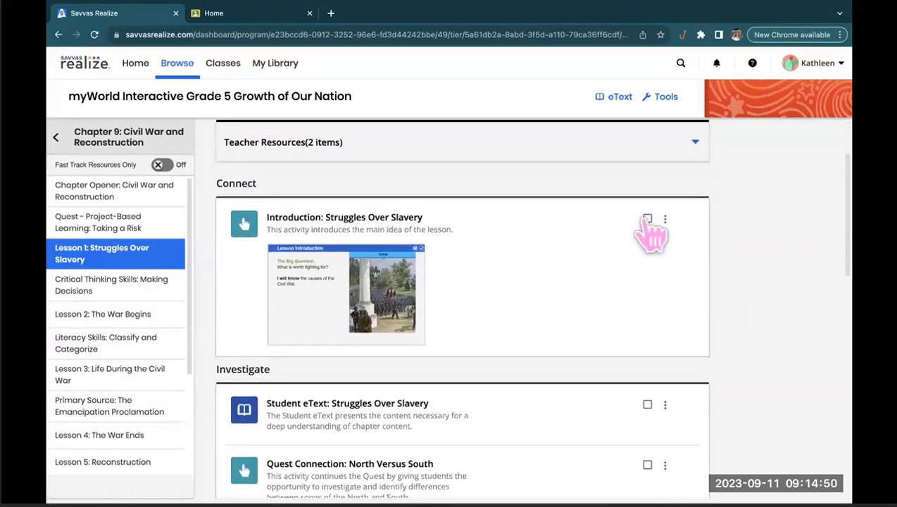
click(647, 219)
scroll(631, 325, down, 3)
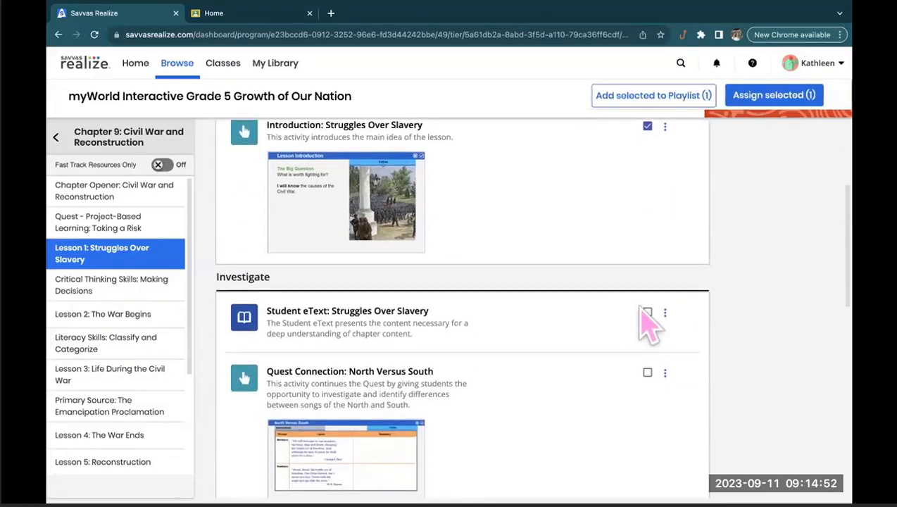
click(647, 372)
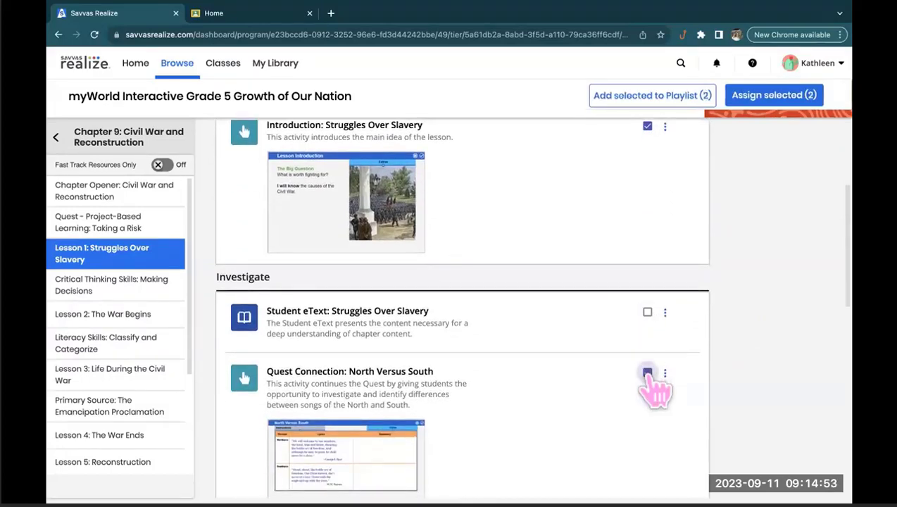
click(647, 312)
scroll(595, 380, down, 6)
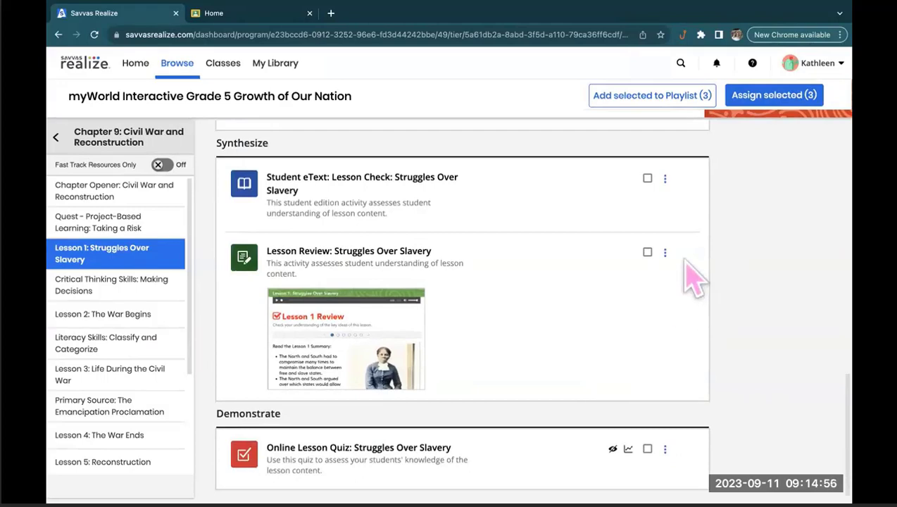
click(647, 253)
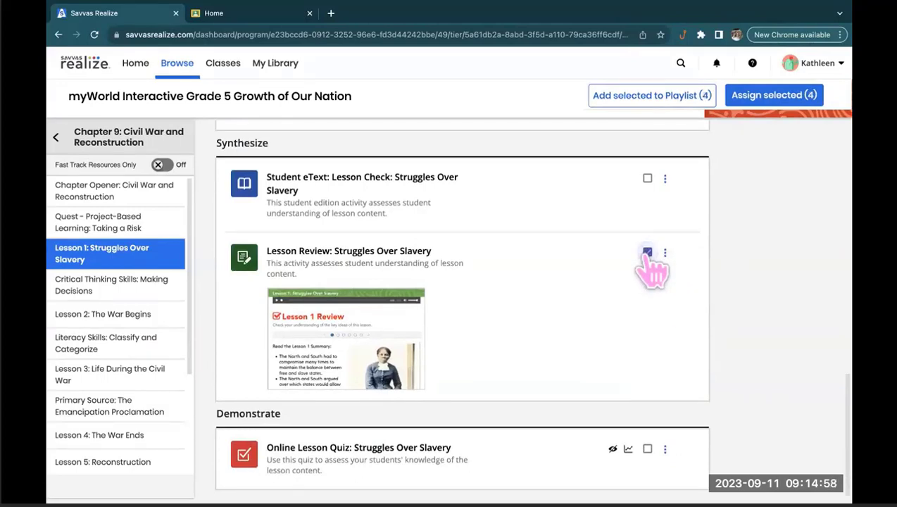
scroll(650, 271, up, 10)
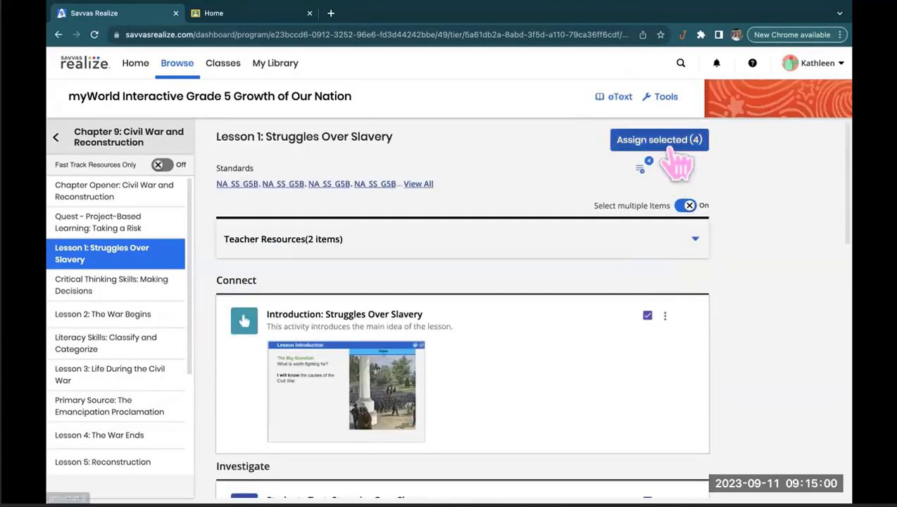
- Assign the four selected activities to HSS mWI 6-8, from 09/11/2023, due 09/15/2023
click(674, 144)
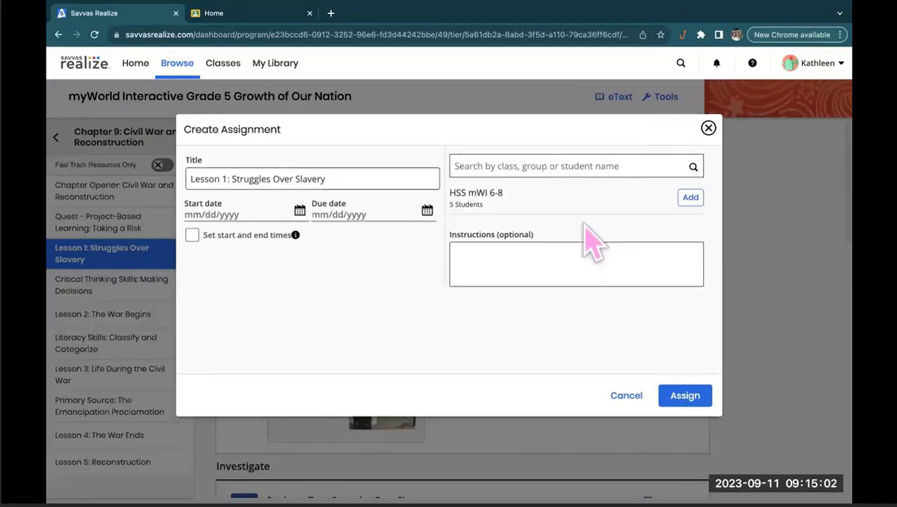
click(689, 197)
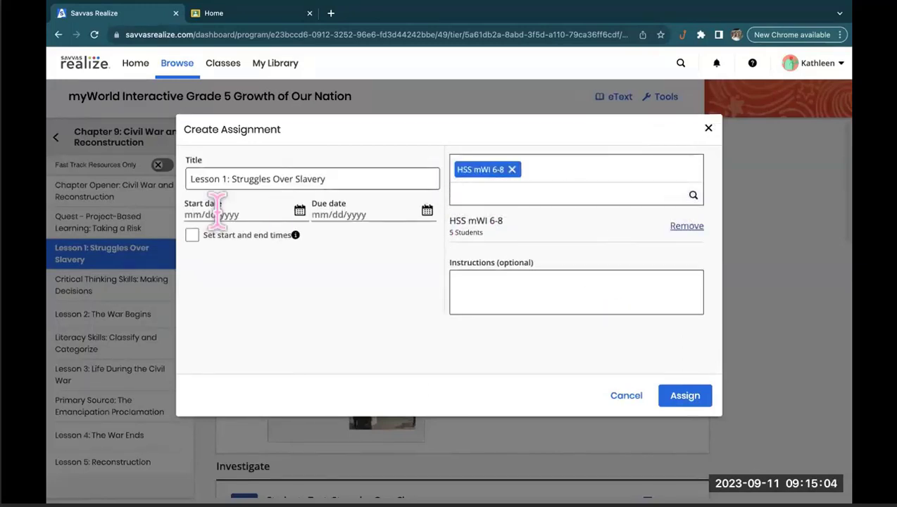
click(300, 211)
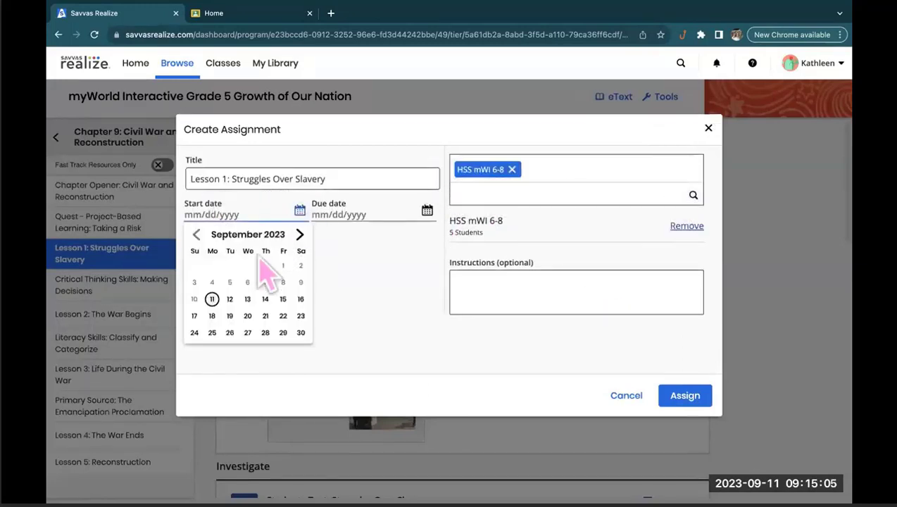
click(213, 299)
click(427, 210)
click(410, 299)
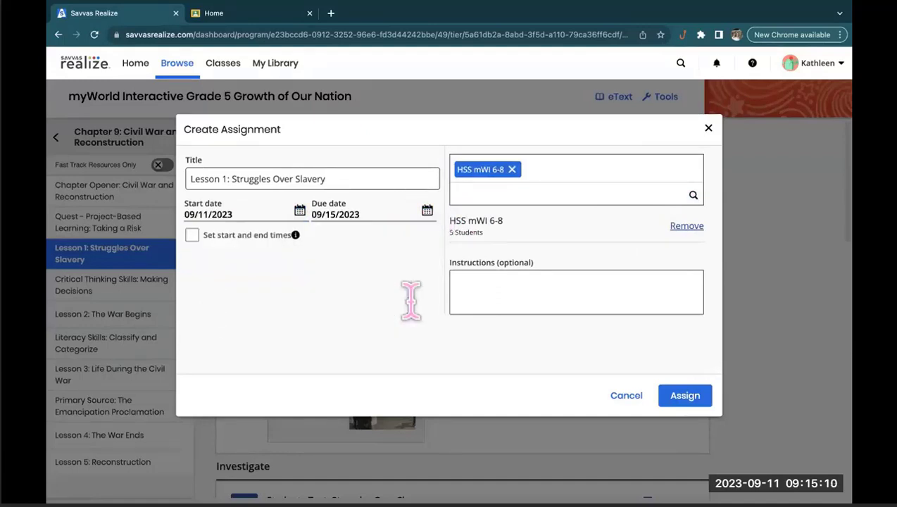
click(683, 396)
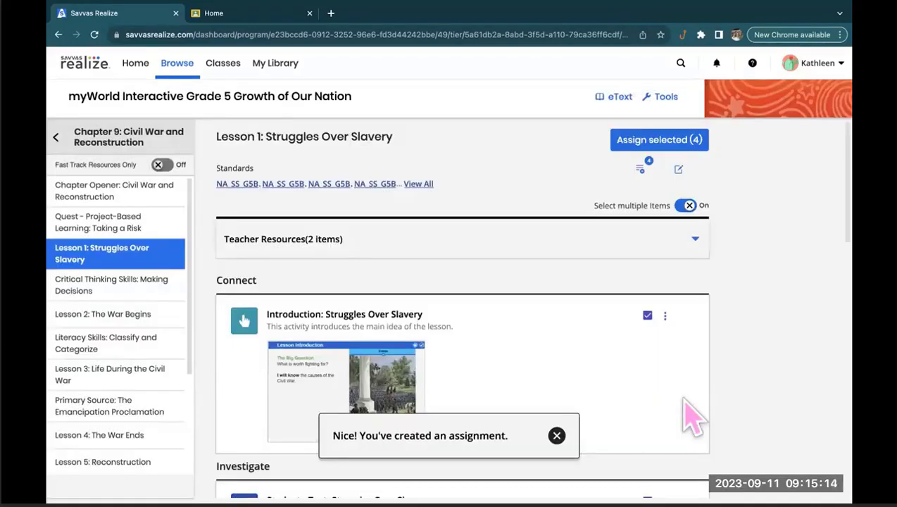